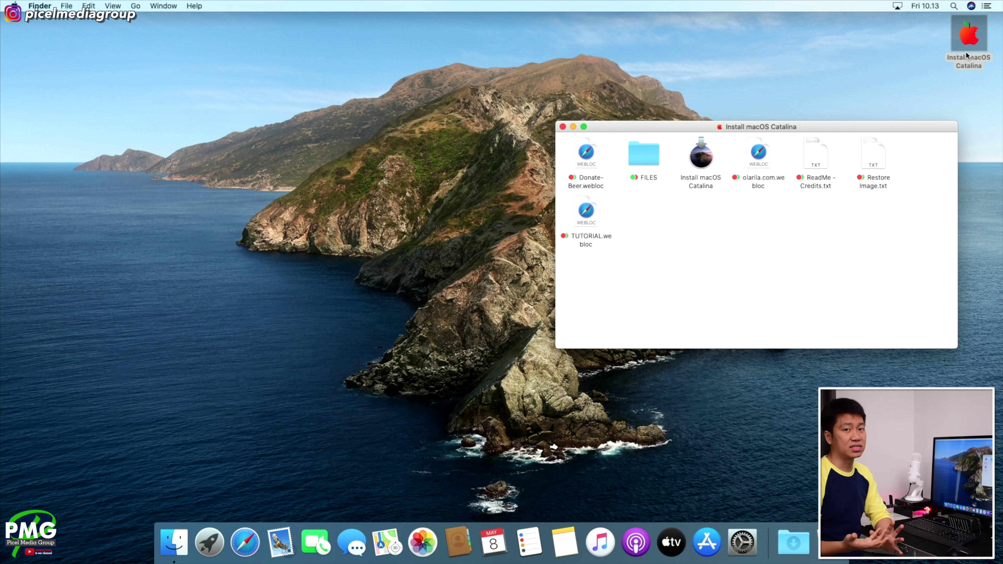
Step: Copy the FILES folder from the Install macOS Catalina volume to the desktop, close the volume's window, and tidy the desktop icons
click(652, 168)
drag(660, 169, 940, 101)
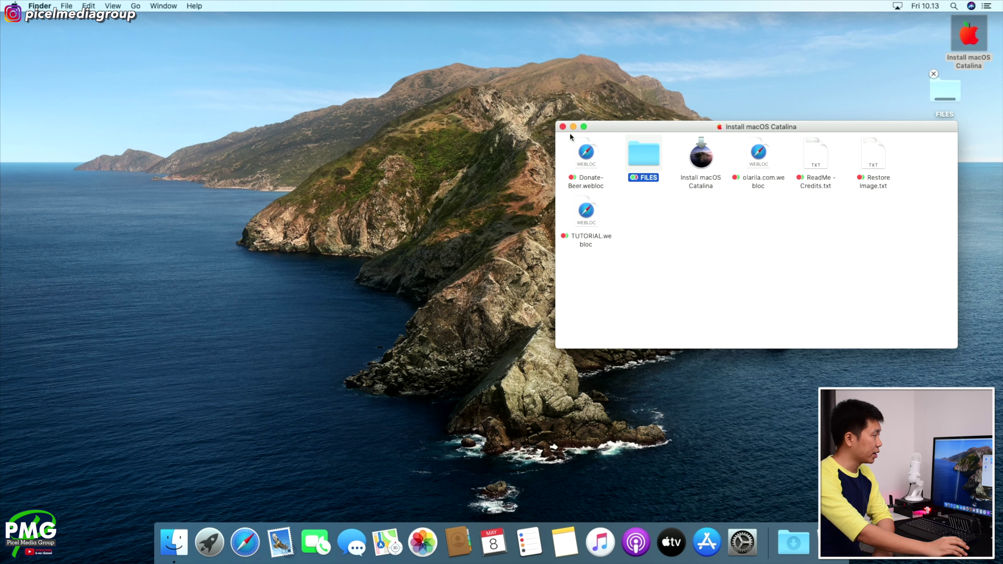
click(563, 127)
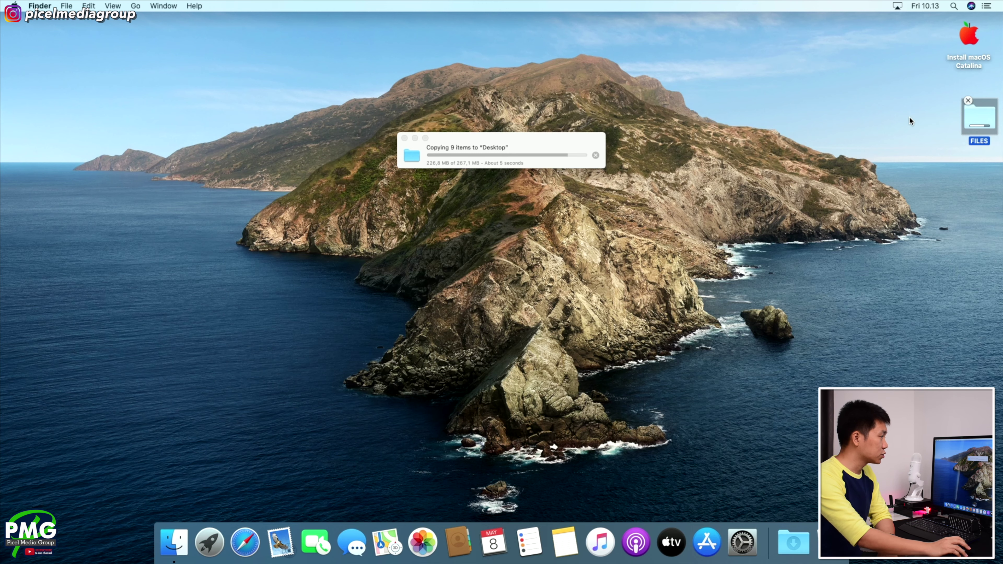
right_click(912, 118)
click(833, 180)
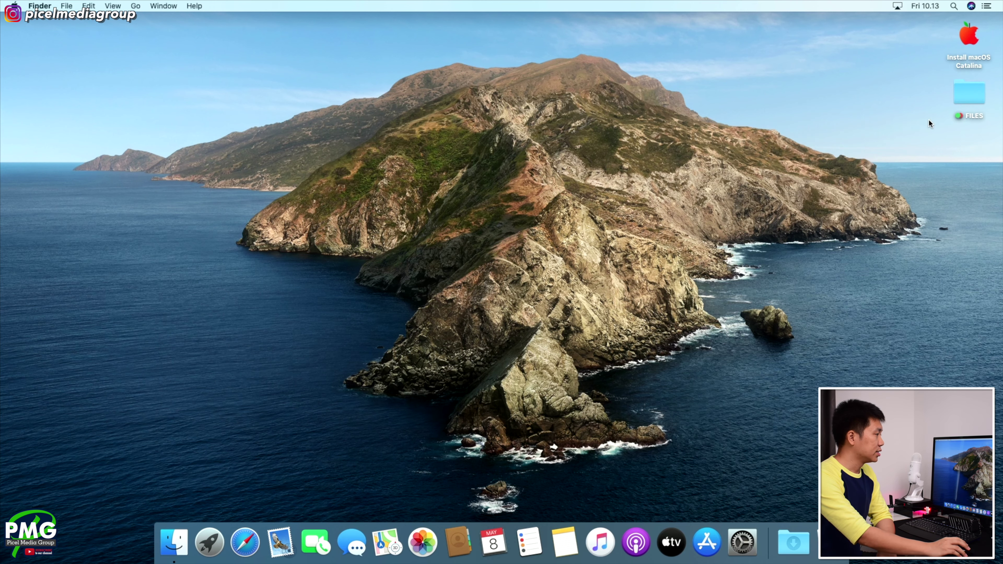
Step: Open the FILES folder on the desktop and launch Clover Configurator from it
double_click(979, 92)
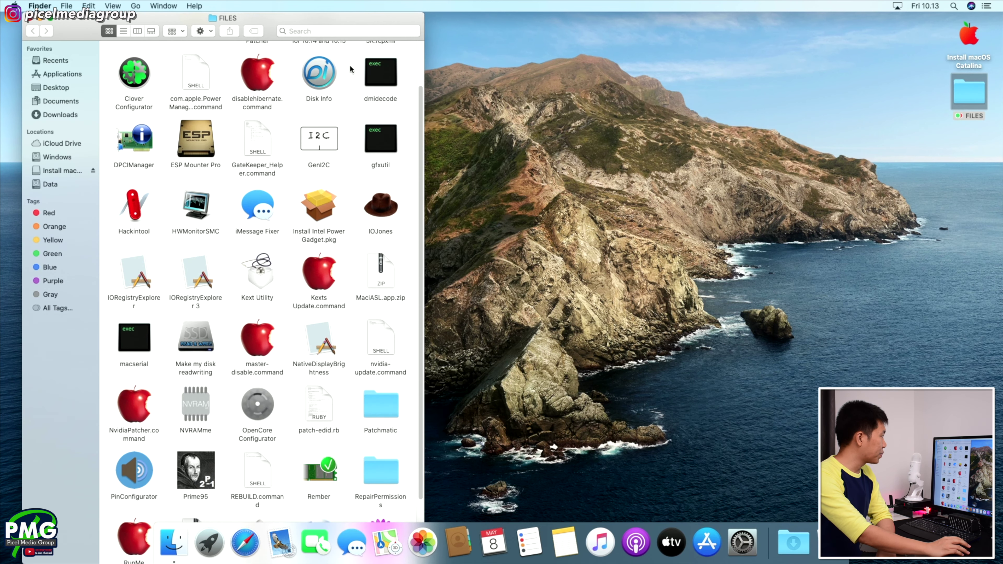
drag(362, 21, 594, 20)
click(367, 75)
double_click(367, 75)
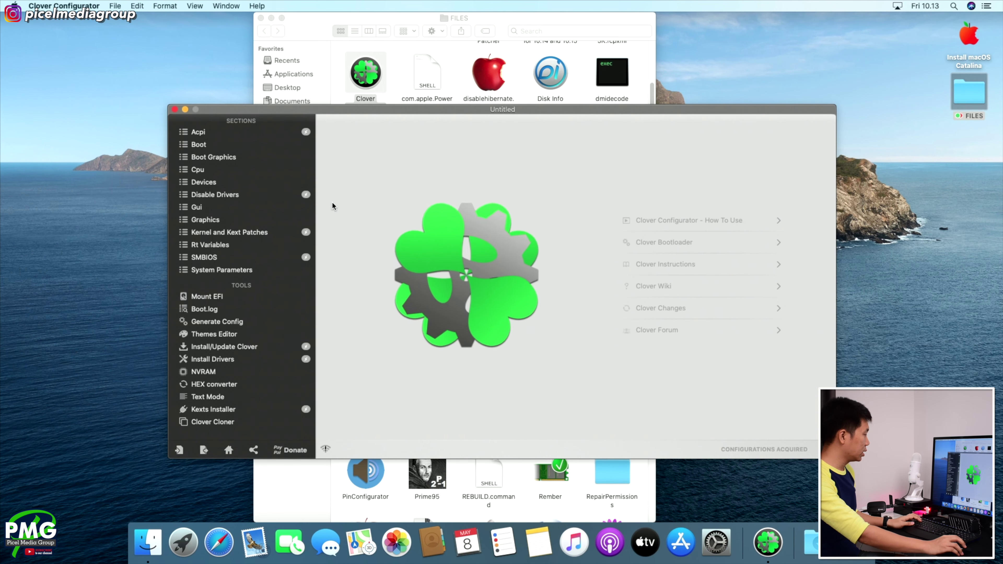
Step: Mount the EFI partitions of the Install macOS Catalina USB (disk3s1) and the internal disk (disk1s1), authorising with the account password
click(216, 300)
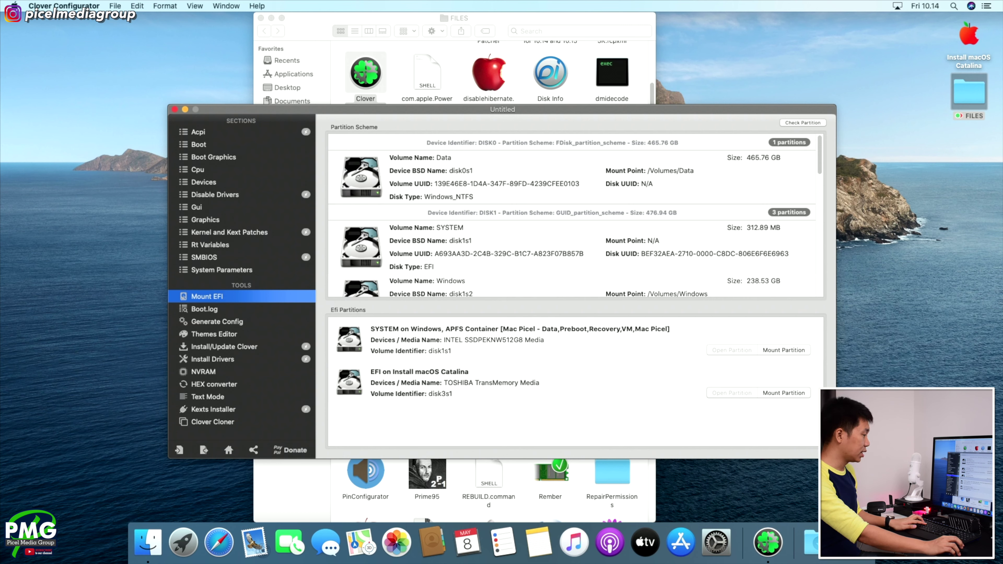
click(798, 394)
text(••••)
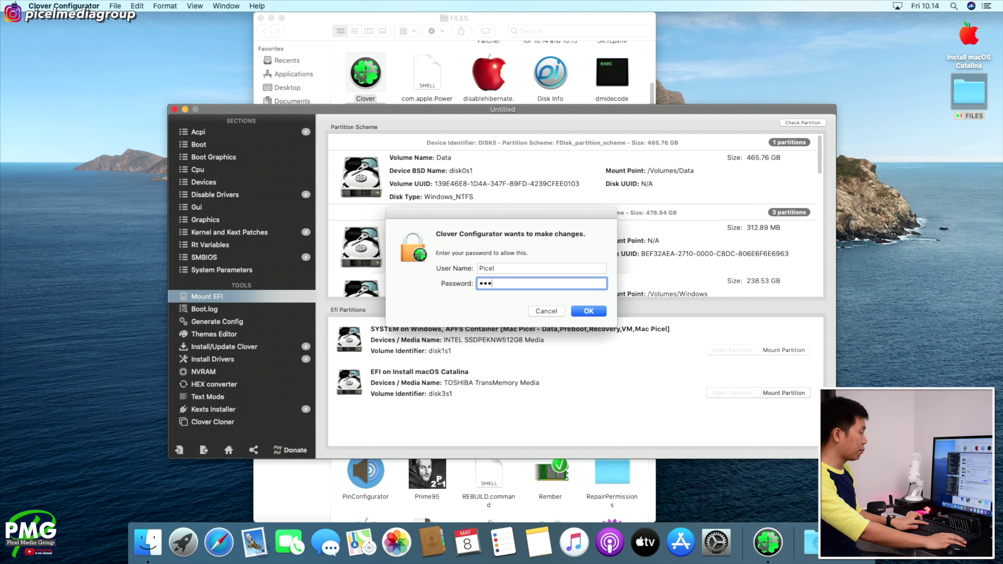
key(Return)
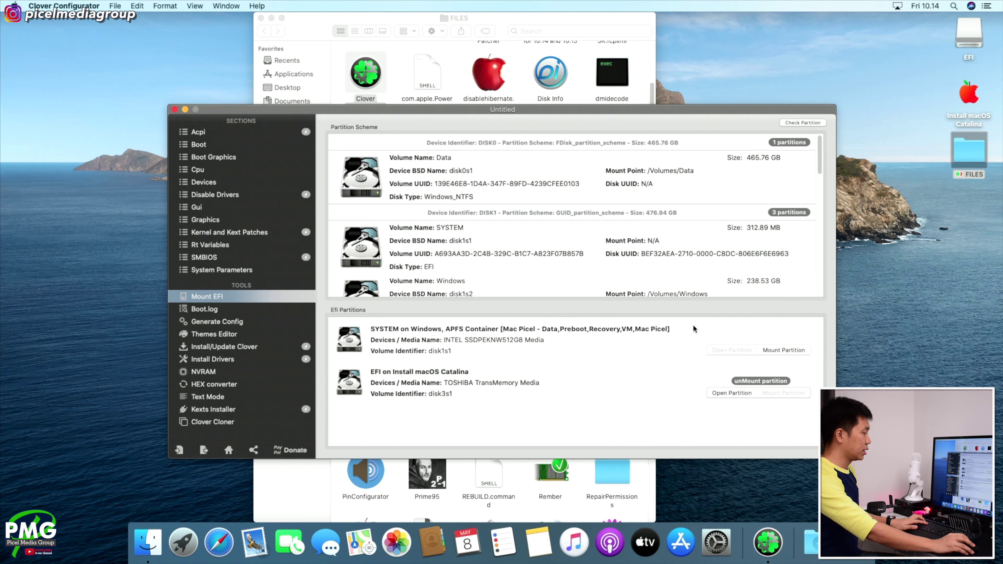
click(783, 350)
key(Return)
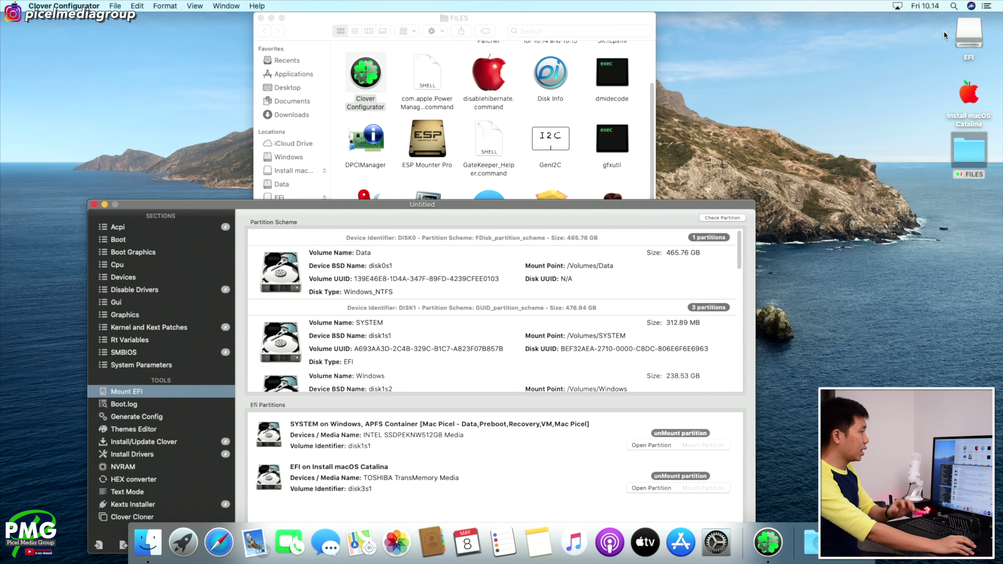
Step: Open the mounted EFI and SYSTEM partitions in separate Finder windows and place the windows apart
double_click(975, 38)
drag(513, 36, 769, 89)
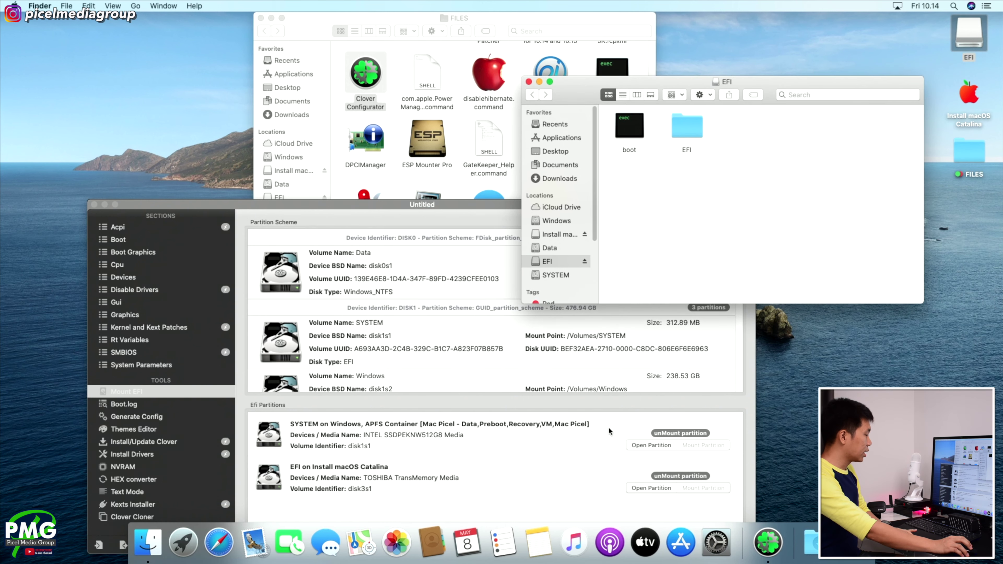
click(651, 445)
drag(628, 95, 147, 129)
Step: Close the FILES and Clover Configurator windows and align the SYSTEM window beside the EFI window
click(261, 18)
click(489, 205)
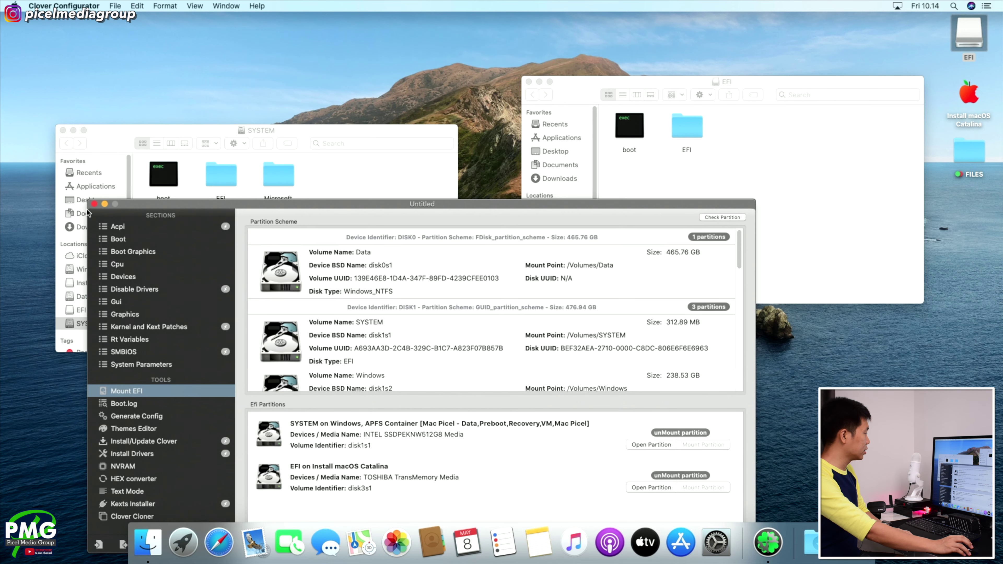
click(94, 204)
drag(151, 136, 178, 81)
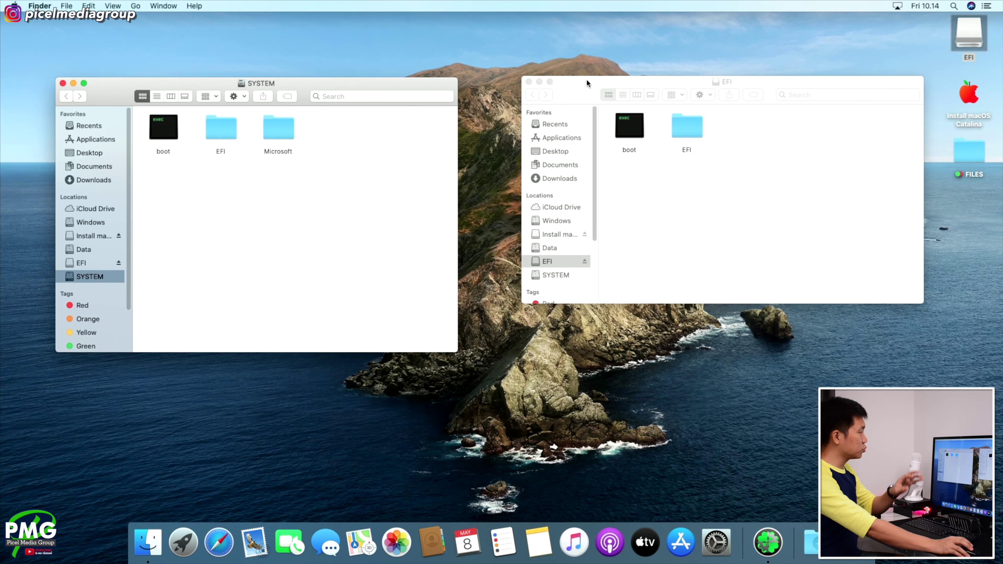
Step: Copy the USB's EFI folder to the SYSTEM partition, replacing the existing EFI folder, and display the SYSTEM items in groups
click(681, 128)
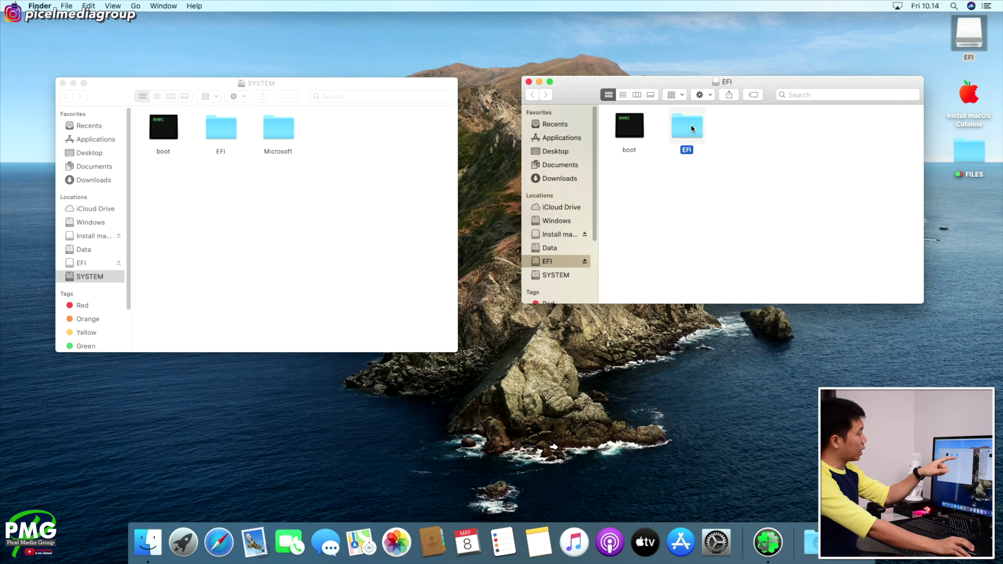
click(205, 195)
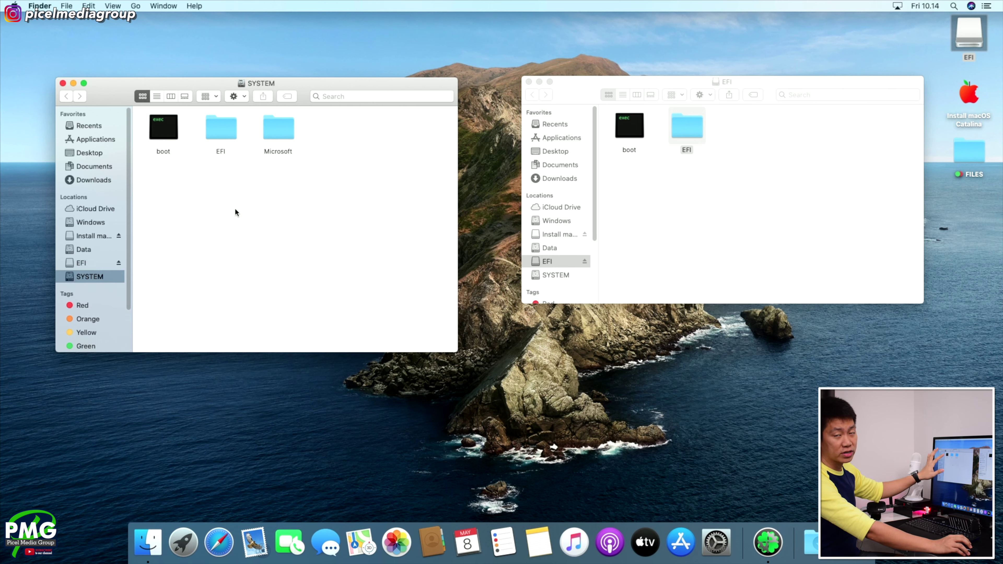
drag(686, 126, 264, 240)
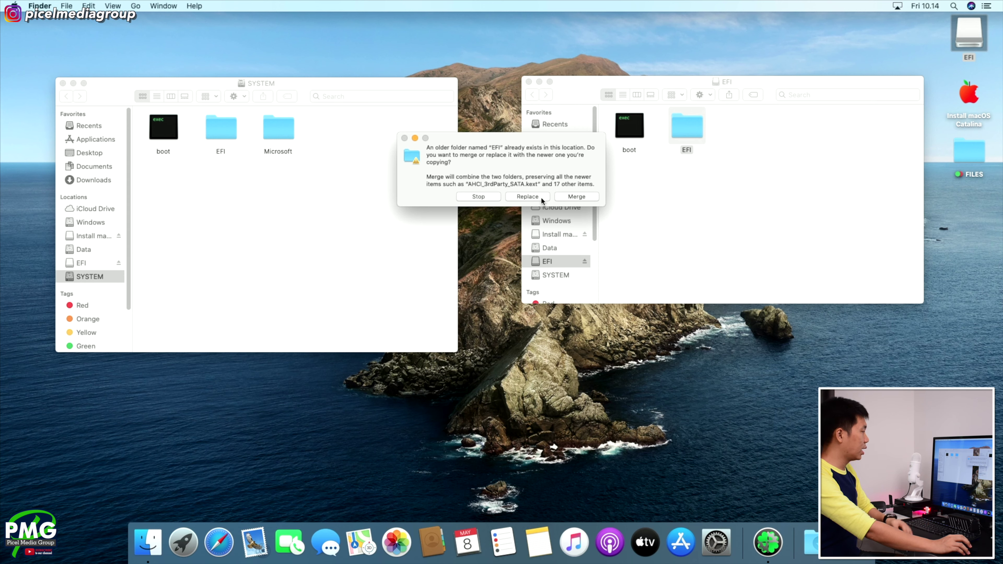
click(541, 197)
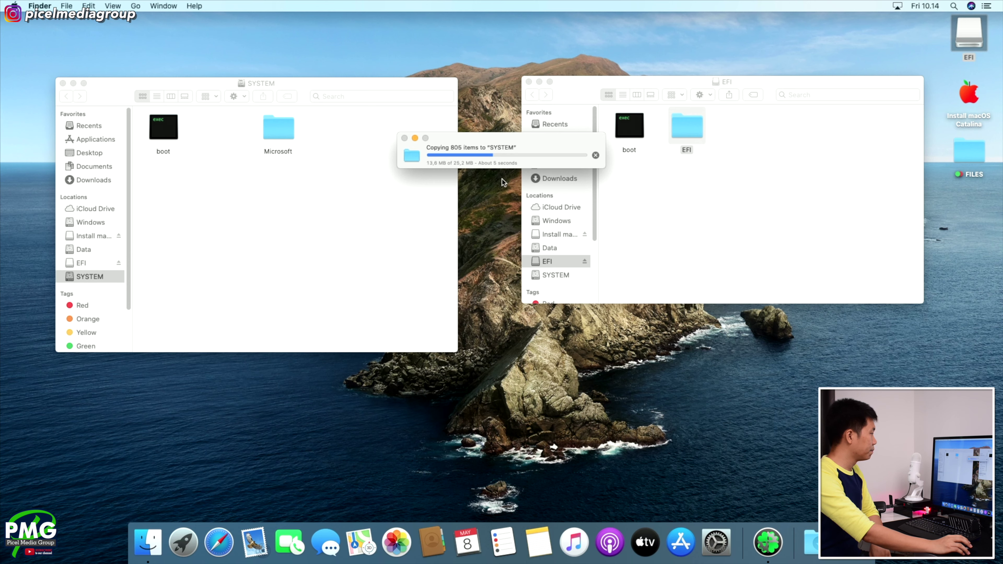
right_click(341, 202)
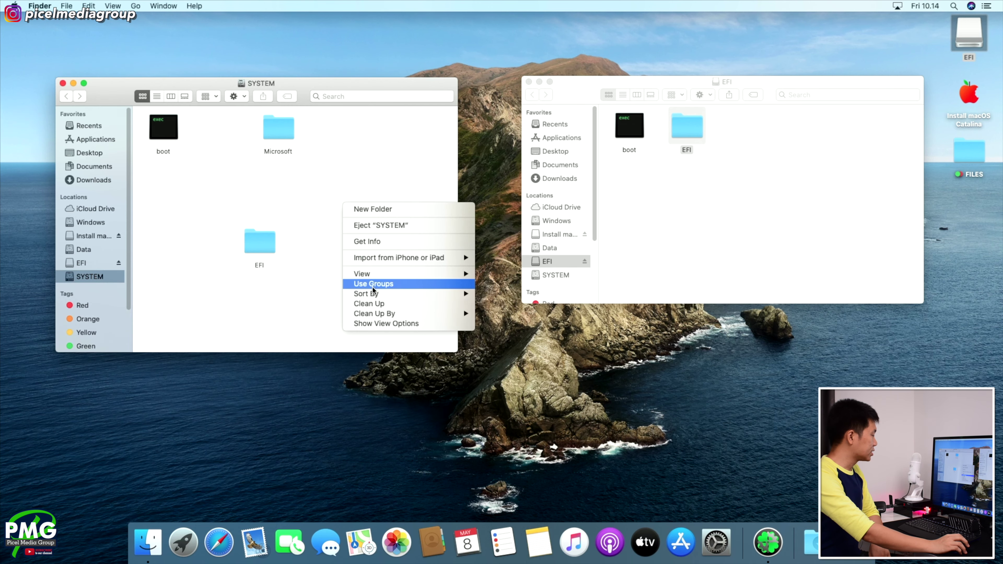
click(372, 284)
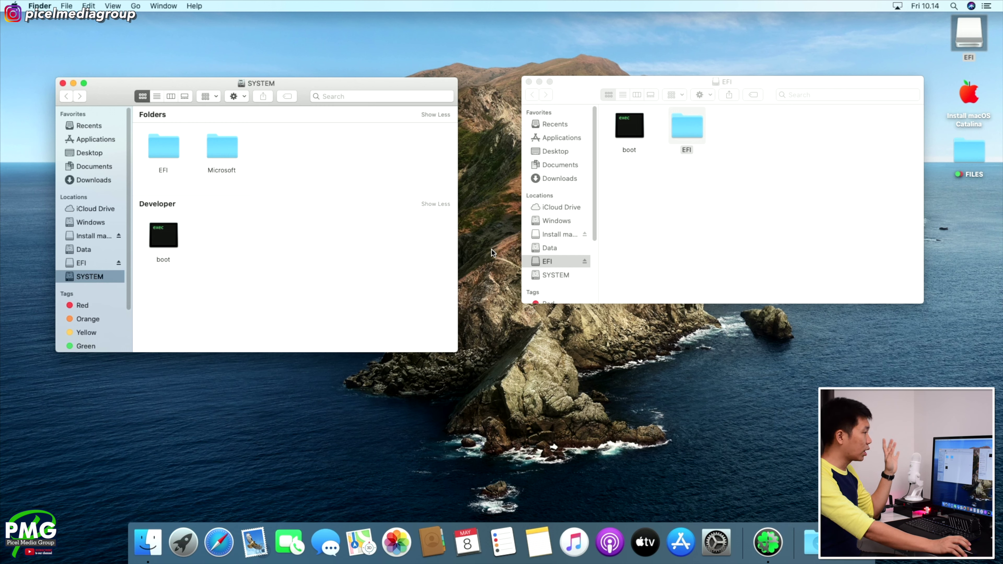
Step: Eject the Install macOS Catalina USB volume
right_click(961, 99)
right_click(967, 89)
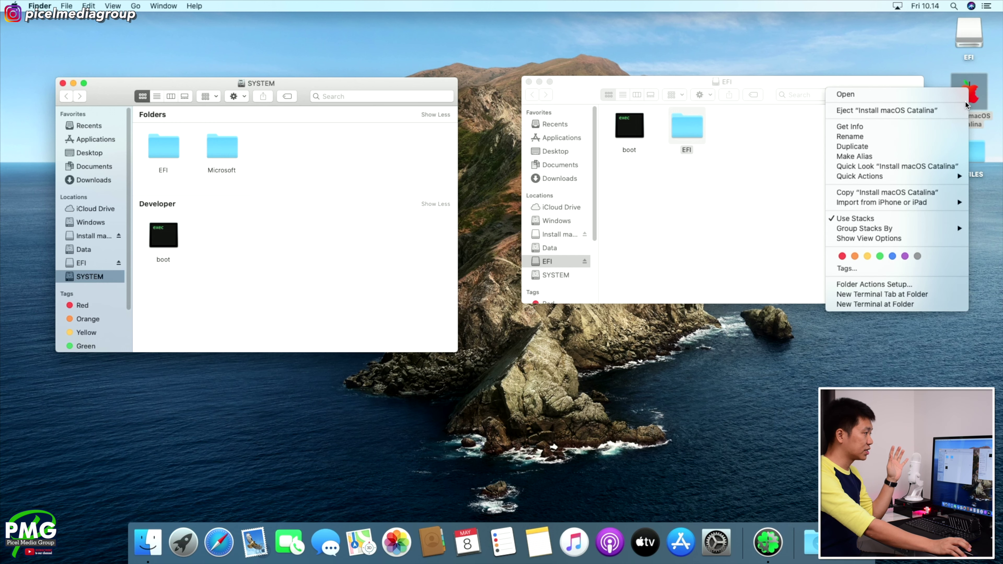
click(948, 111)
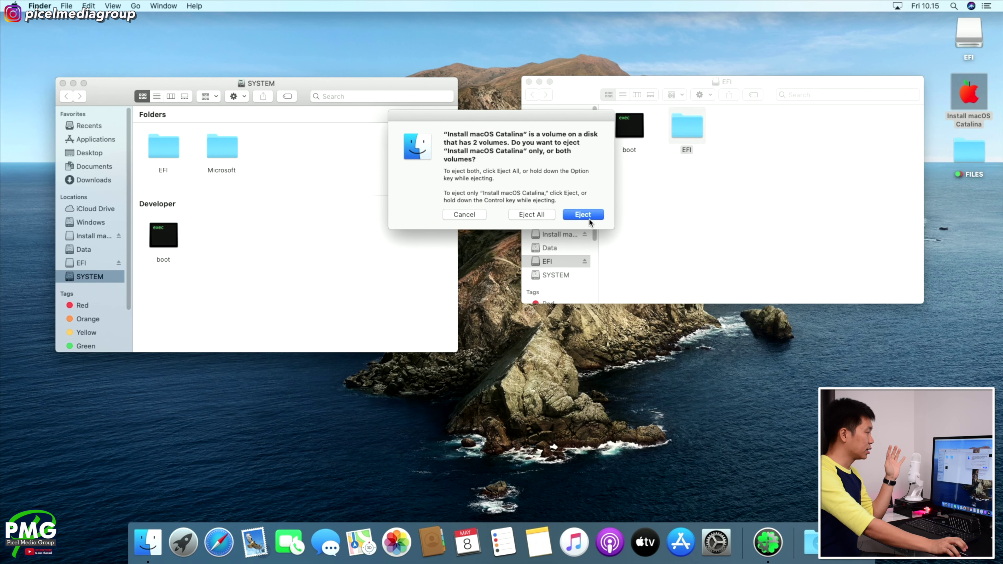
click(589, 218)
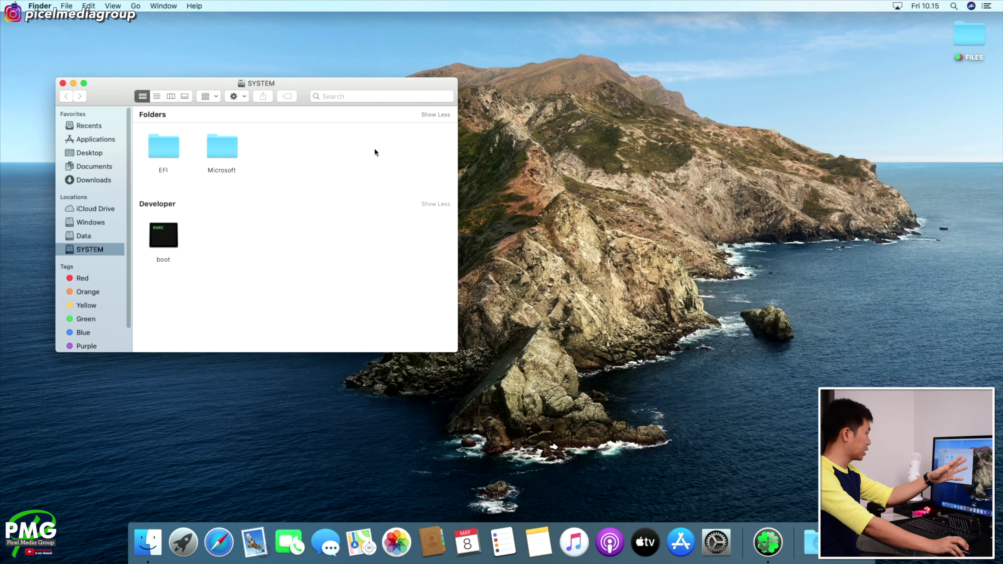
Step: Restart the computer
click(13, 6)
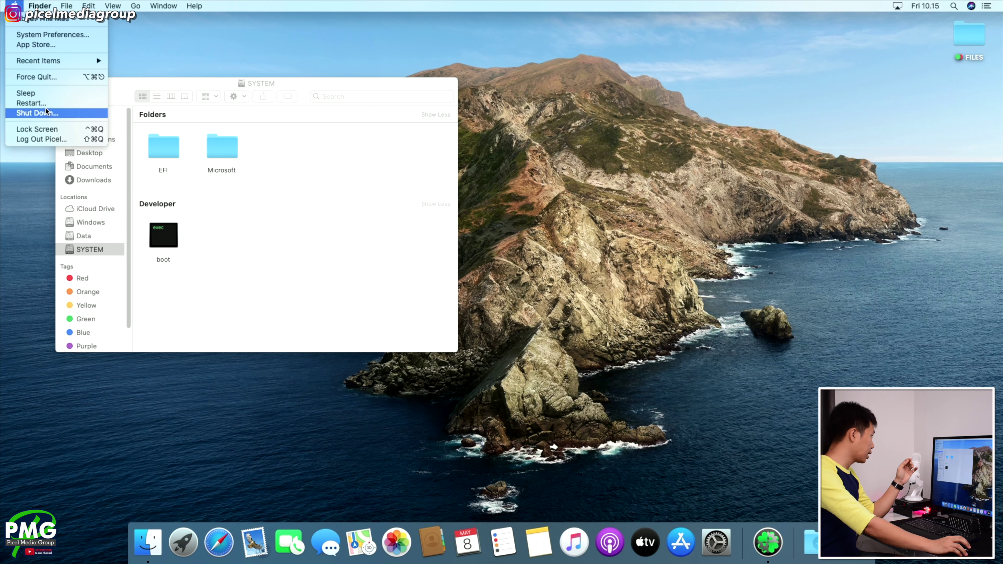
click(36, 103)
click(573, 200)
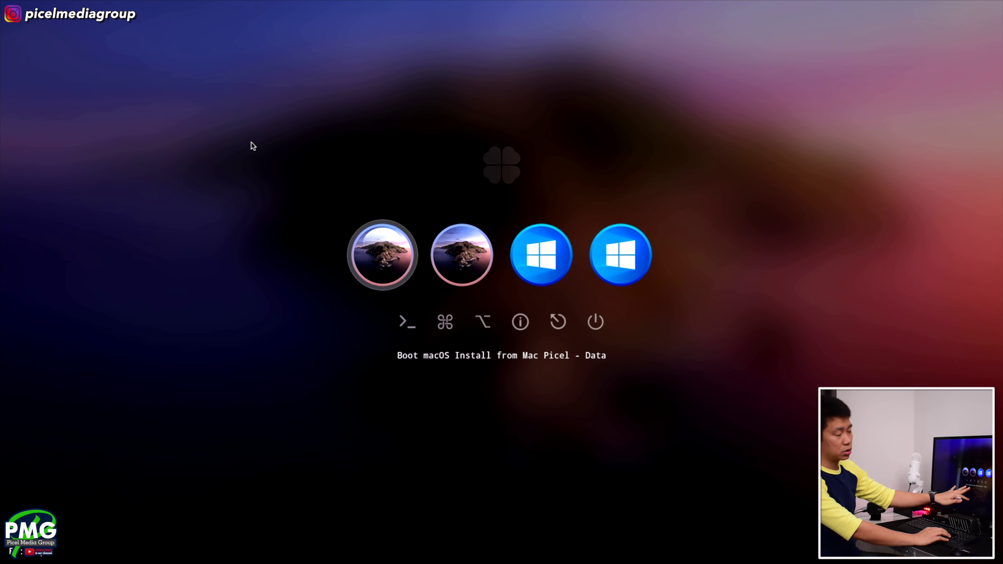
Step: Choose "Boot macOS from Mac Picel" in the Clover boot screen and start it
key(Right)
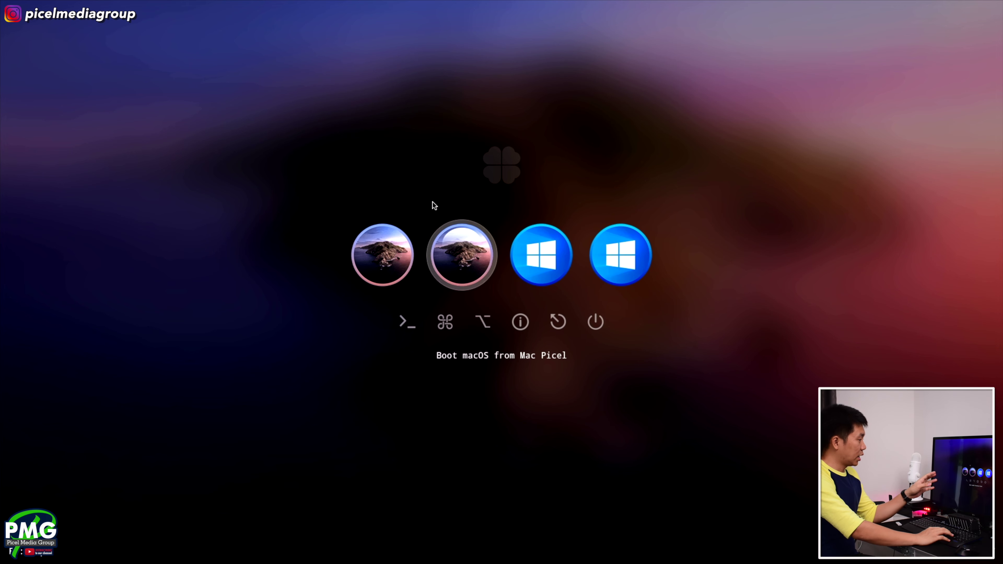
key(Left)
key(Right)
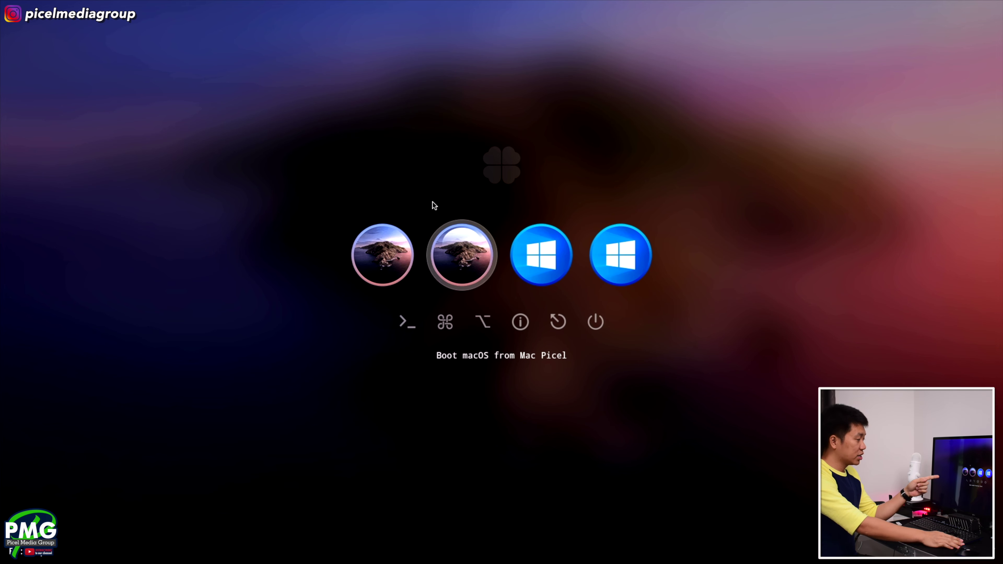
key(Return)
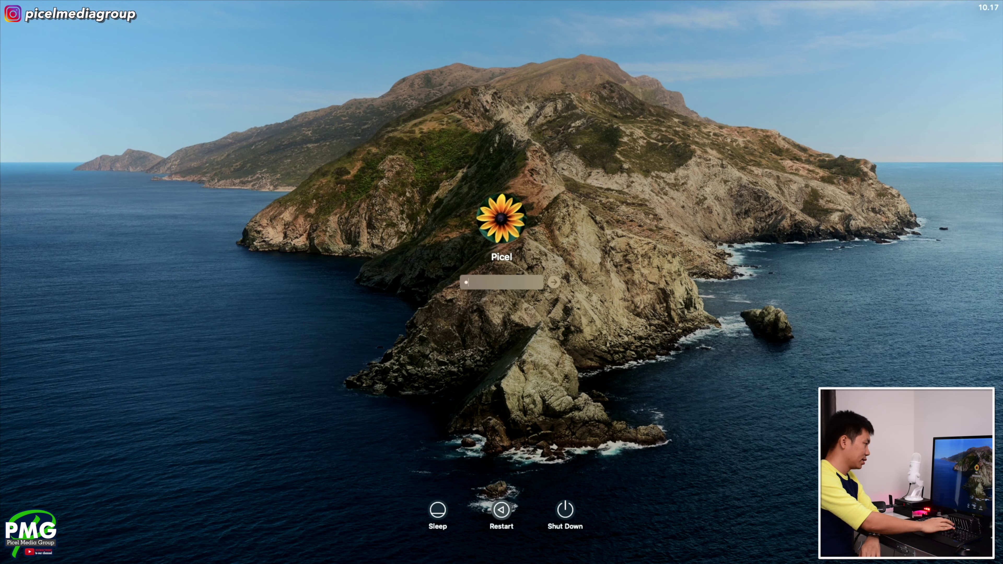
Step: Log in with the account password, ignore the problem report, and decline reopening the previous applications
text(••••)
key(Return)
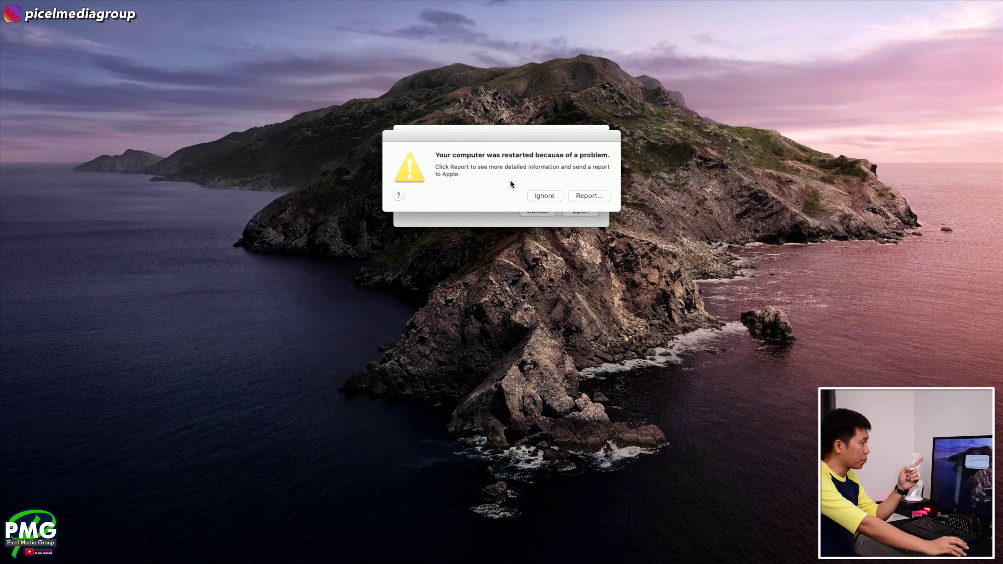
click(545, 196)
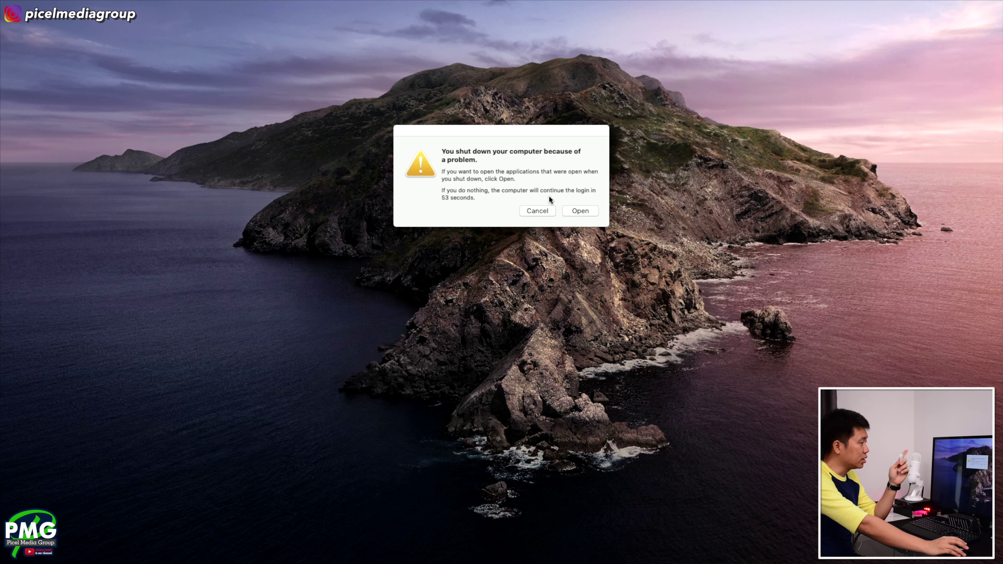
click(541, 211)
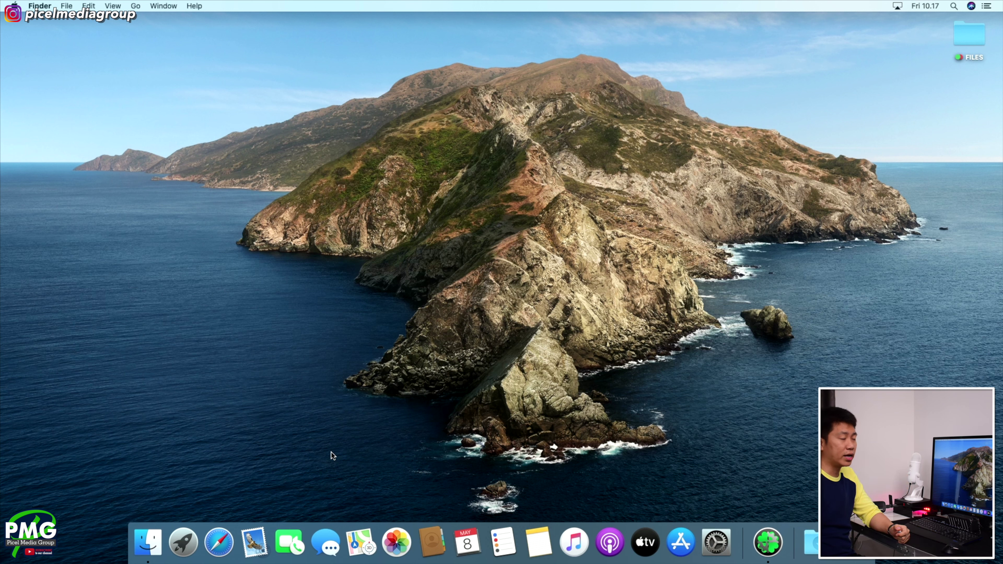
Step: Bring up the system's power commands
click(14, 5)
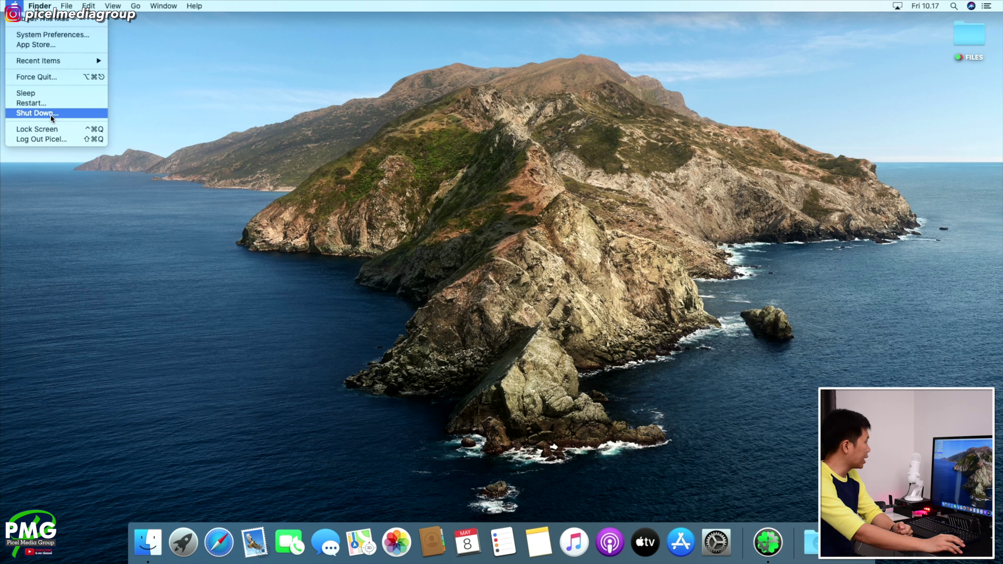